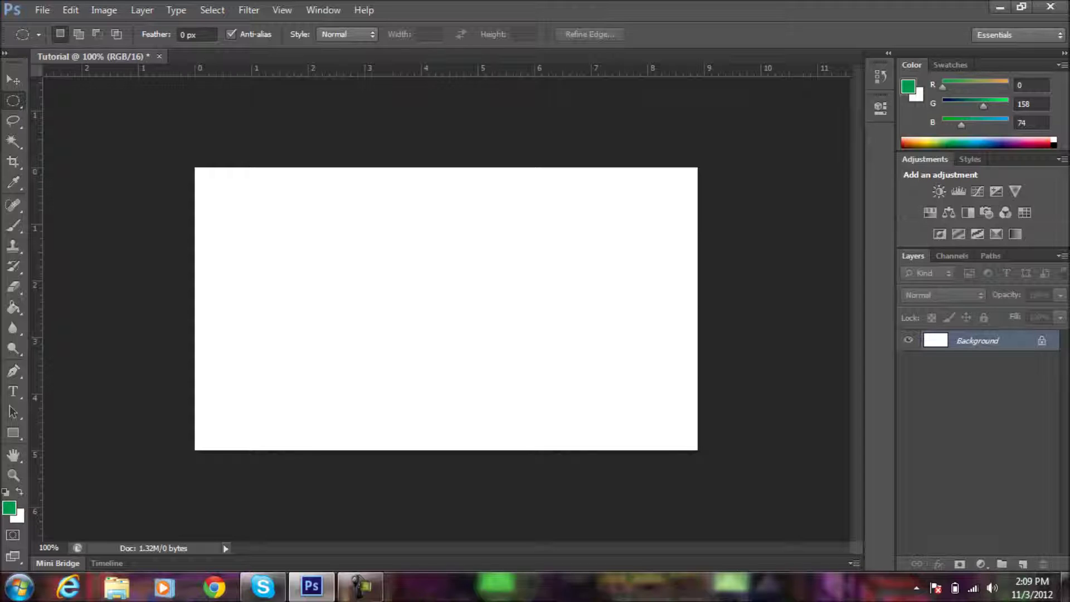
Hide the Color panel and show it again
{"action": "left_click", "coordinate": [323, 10]}
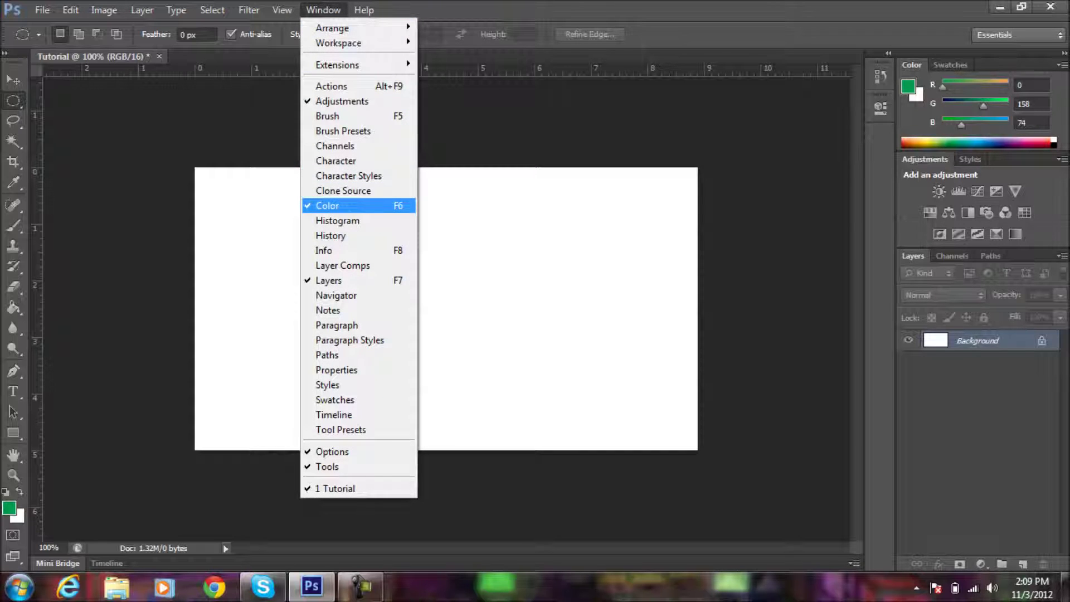
{"action": "left_click", "coordinate": [334, 205]}
{"action": "left_click", "coordinate": [323, 10]}
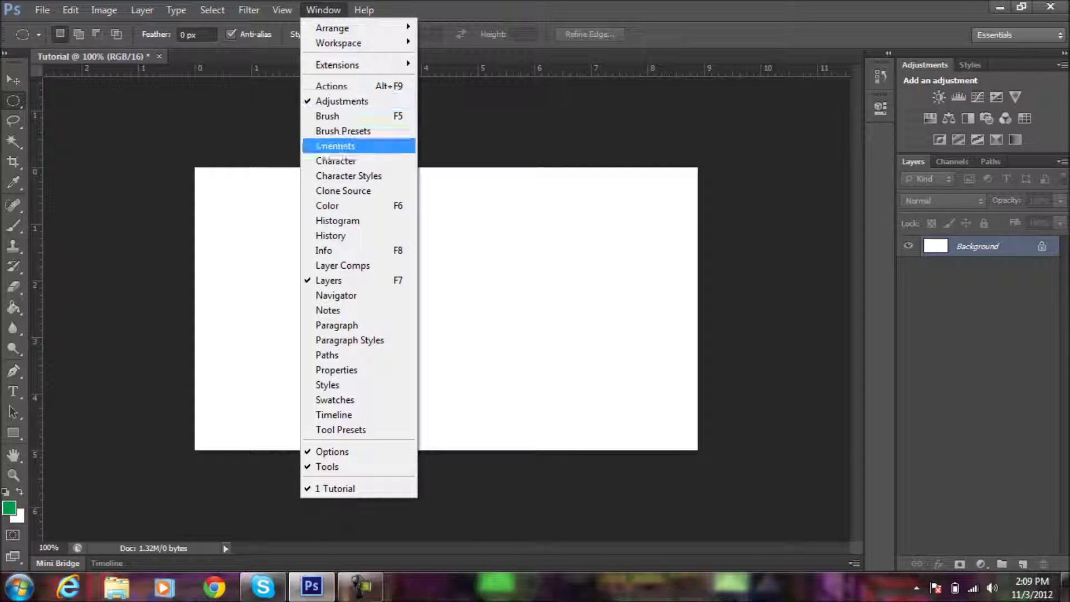
{"action": "left_click", "coordinate": [335, 206]}
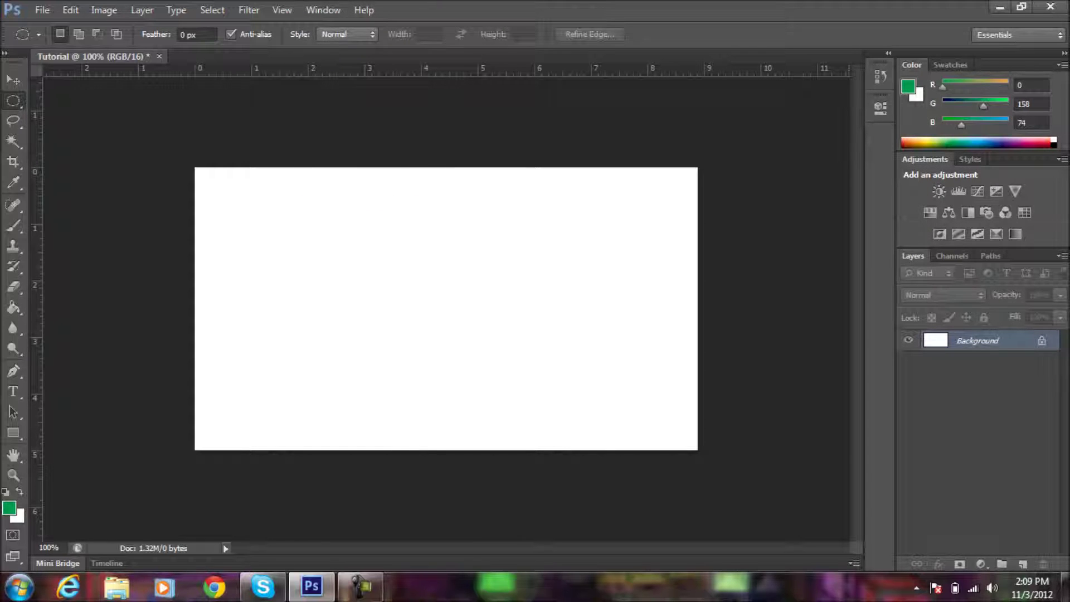
{"action": "left_click_drag", "start_coordinate": [957, 53], "coordinate": [921, 71]}
{"action": "left_click_drag", "start_coordinate": [989, 55], "coordinate": [1061, 100]}
{"action": "mouse_move", "coordinate": [974, 54]}
{"action": "left_mouse_down"}
{"action": "mouse_move", "coordinate": [960, 62]}
{"action": "mouse_move", "coordinate": [979, 58]}
{"action": "left_mouse_up"}
{"action": "left_click_drag", "start_coordinate": [1014, 70], "coordinate": [770, 89]}
{"action": "left_click_drag", "start_coordinate": [671, 89], "coordinate": [901, 157]}
{"action": "left_click_drag", "start_coordinate": [999, 146], "coordinate": [1067, 99]}
Set the foreground color to R 0, G 255, B 0 and fill the canvas with it using the Paint Bucket
{"action": "left_click", "coordinate": [1030, 85]}
{"action": "left_click", "coordinate": [1031, 104]}
{"action": "mouse_move", "coordinate": [1031, 143]}
{"action": "left_mouse_down"}
{"action": "mouse_move", "coordinate": [1047, 145]}
{"action": "mouse_move", "coordinate": [904, 144]}
{"action": "mouse_move", "coordinate": [1042, 144]}
{"action": "left_mouse_up"}
{"action": "left_click_drag", "start_coordinate": [990, 87], "coordinate": [968, 104]}
{"action": "type", "text": "255"}
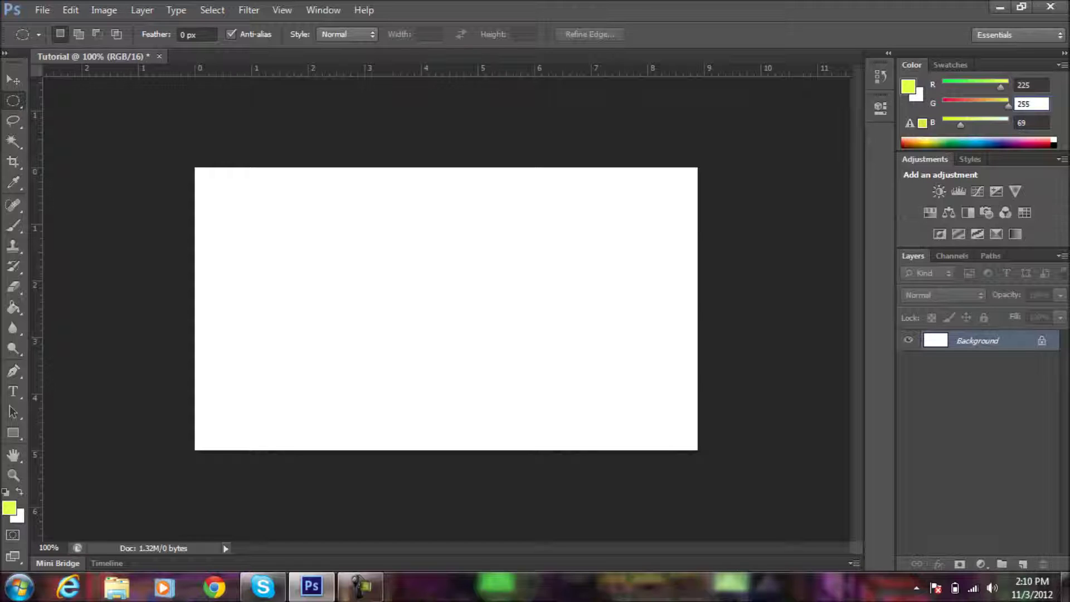
{"action": "left_click_drag", "start_coordinate": [1000, 87], "coordinate": [942, 86]}
{"action": "left_click_drag", "start_coordinate": [960, 124], "coordinate": [941, 124]}
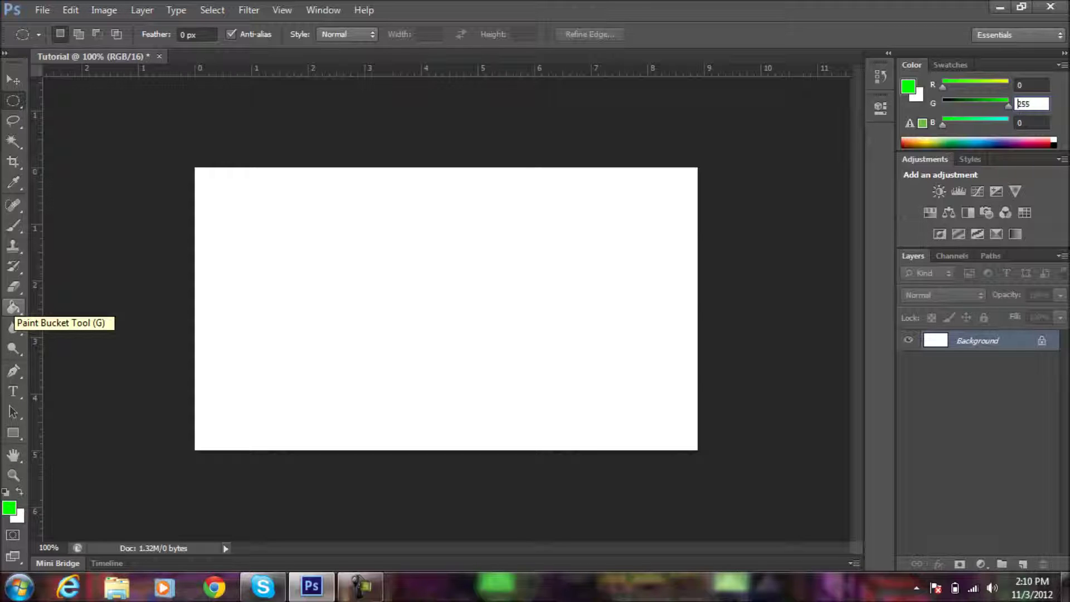
{"action": "left_click", "coordinate": [13, 307]}
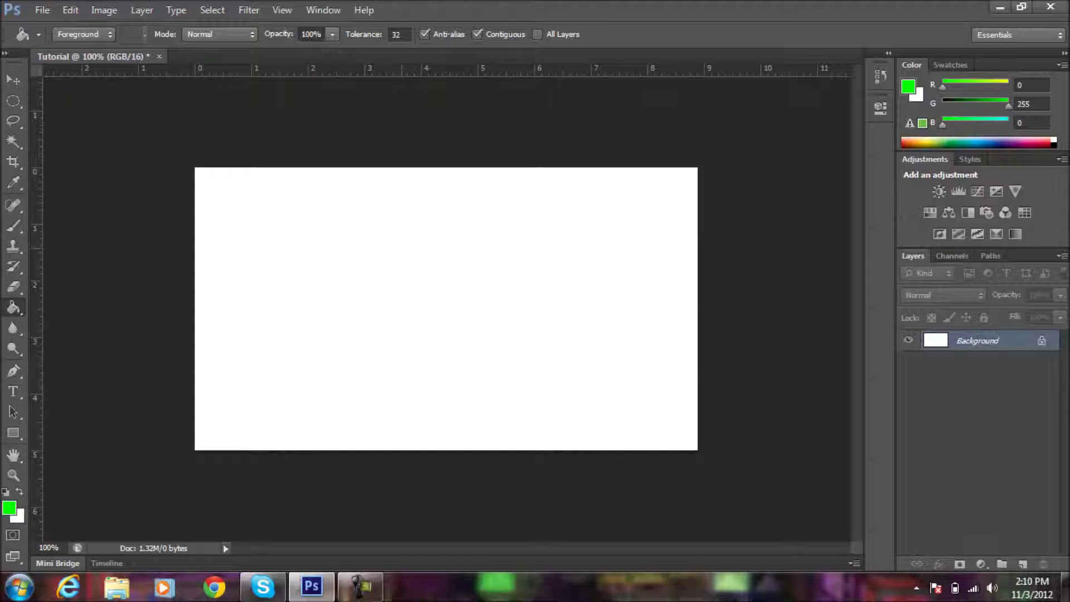
{"action": "left_click", "coordinate": [440, 281]}
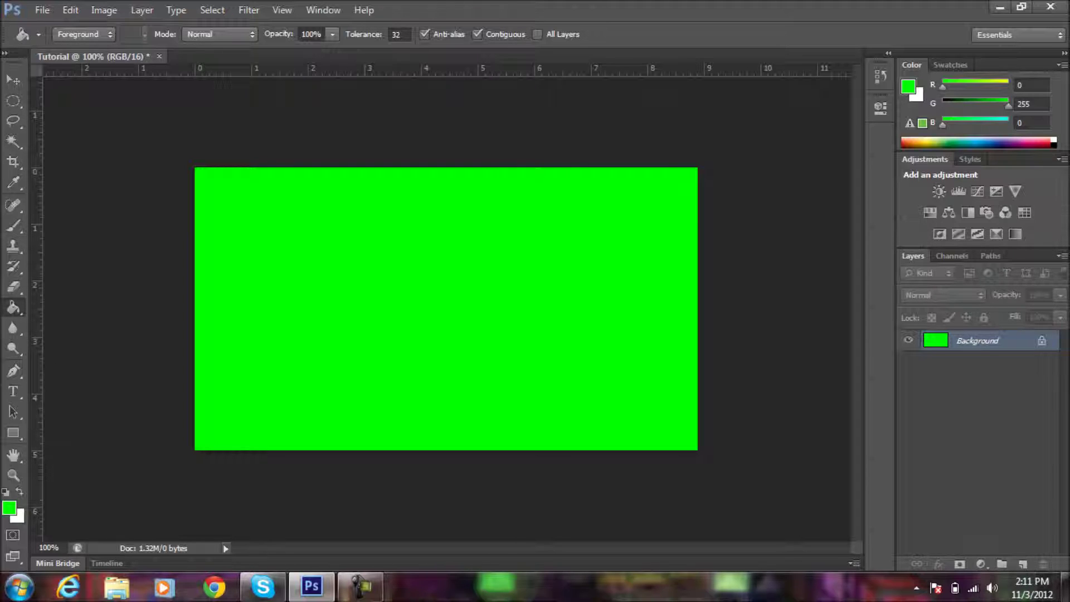
Set the Paint Bucket tolerance to 255 and fill the canvas with dark blue, R 0, G 0, B 124
{"action": "mouse_move", "coordinate": [365, 34]}
{"action": "left_mouse_down"}
{"action": "mouse_move", "coordinate": [345, 35]}
{"action": "mouse_move", "coordinate": [357, 35]}
{"action": "left_mouse_up"}
{"action": "type", "text": "255"}
{"action": "key", "text": "Return"}
{"action": "left_click_drag", "start_coordinate": [1037, 143], "coordinate": [1018, 141]}
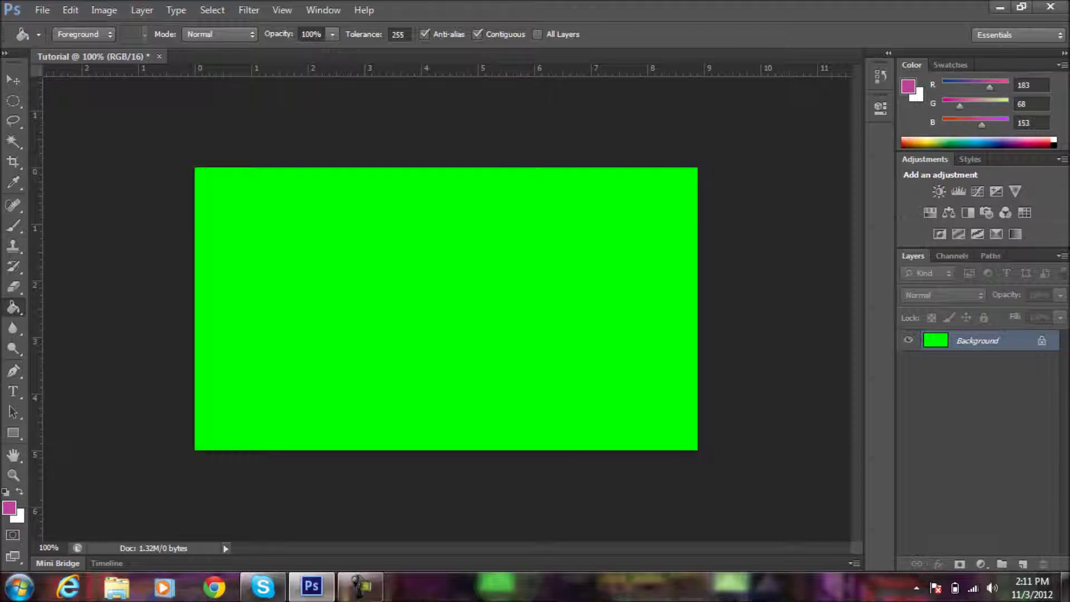
{"action": "left_click_drag", "start_coordinate": [989, 87], "coordinate": [975, 125]}
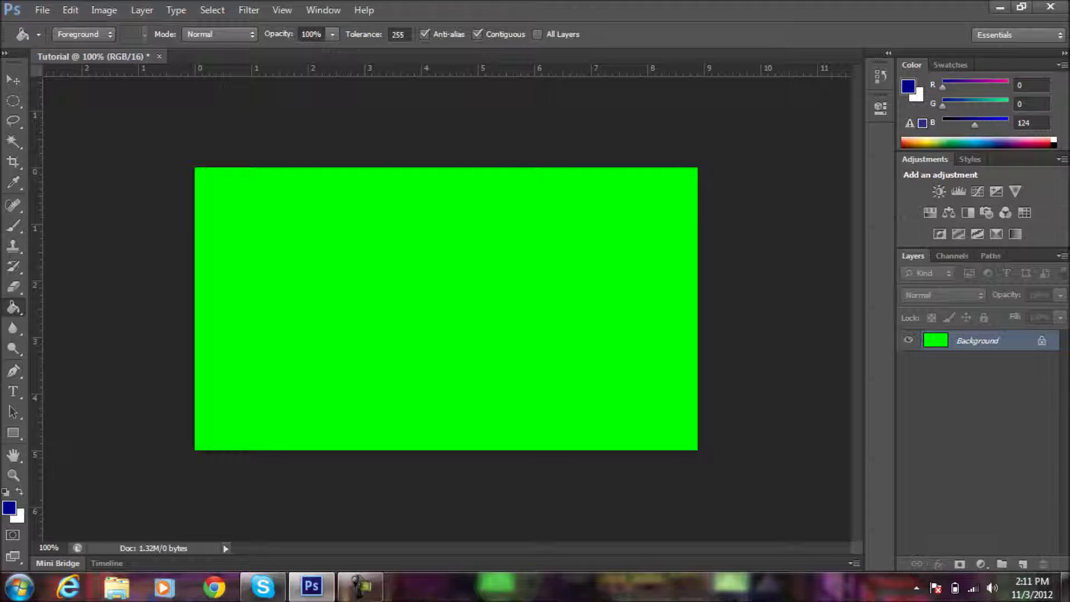
{"action": "left_click", "coordinate": [638, 227]}
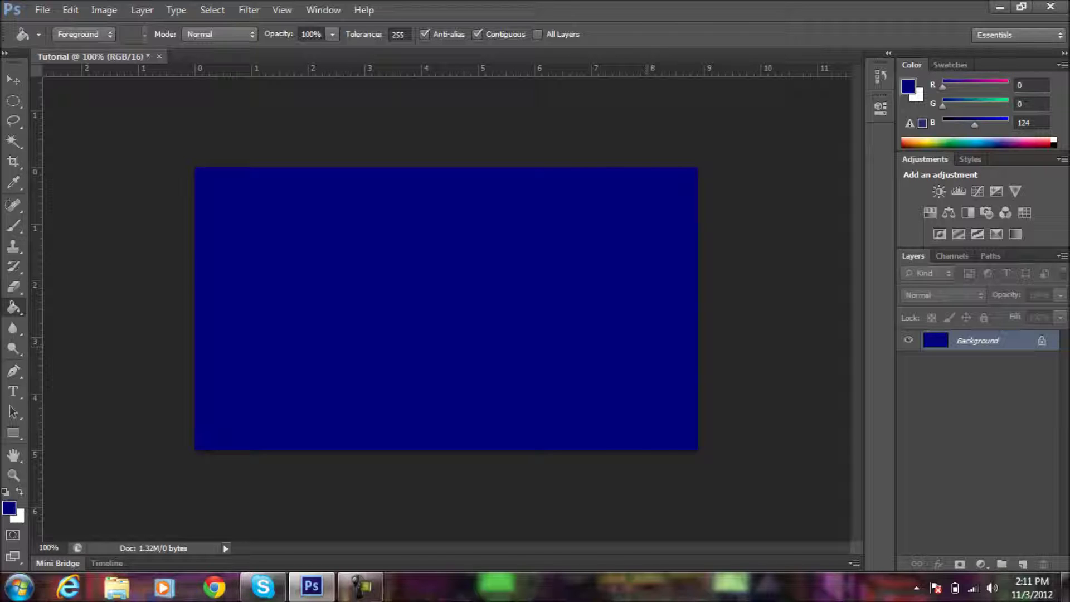
Set the foreground color to R 0, G 134, B 134 and fill the canvas with it, keeping the Paint Bucket tool
{"action": "left_click_drag", "start_coordinate": [942, 105], "coordinate": [976, 106]}
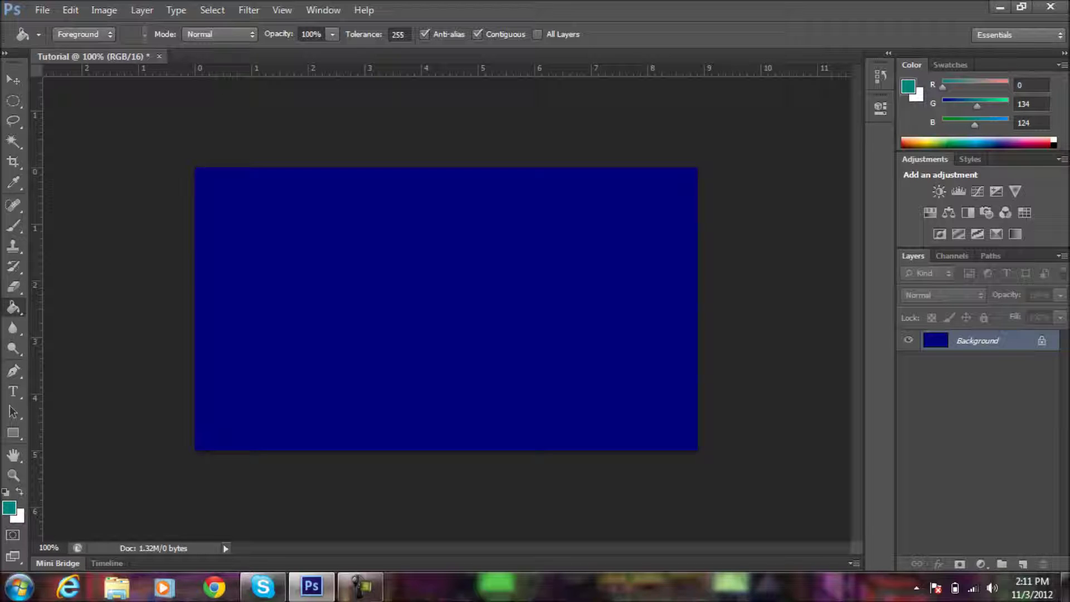
{"action": "left_click_drag", "start_coordinate": [974, 125], "coordinate": [977, 124]}
{"action": "left_click", "coordinate": [514, 258]}
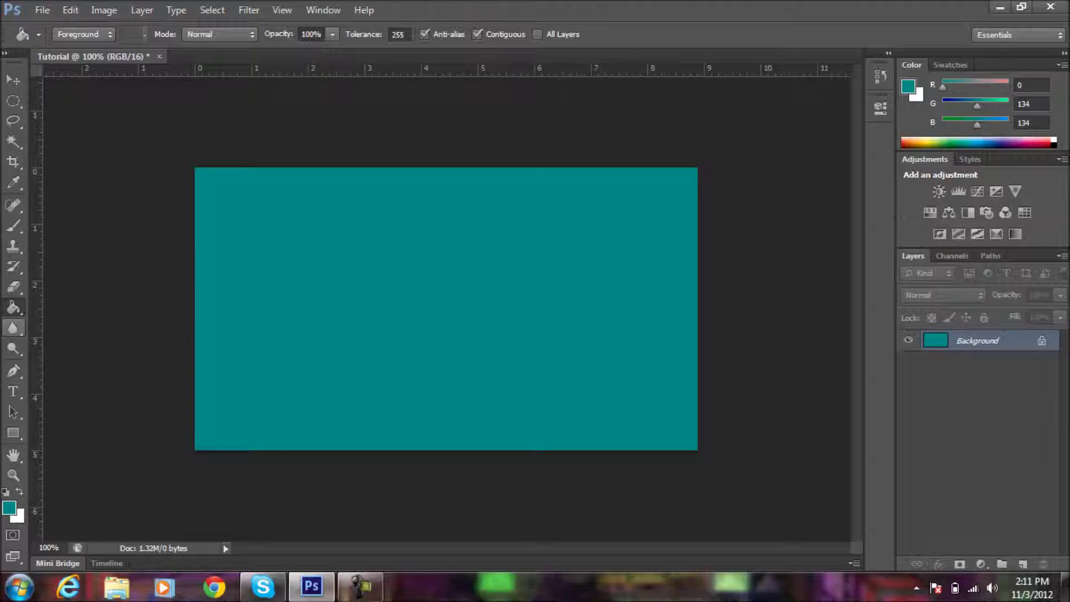
{"action": "right_click", "coordinate": [13, 307]}
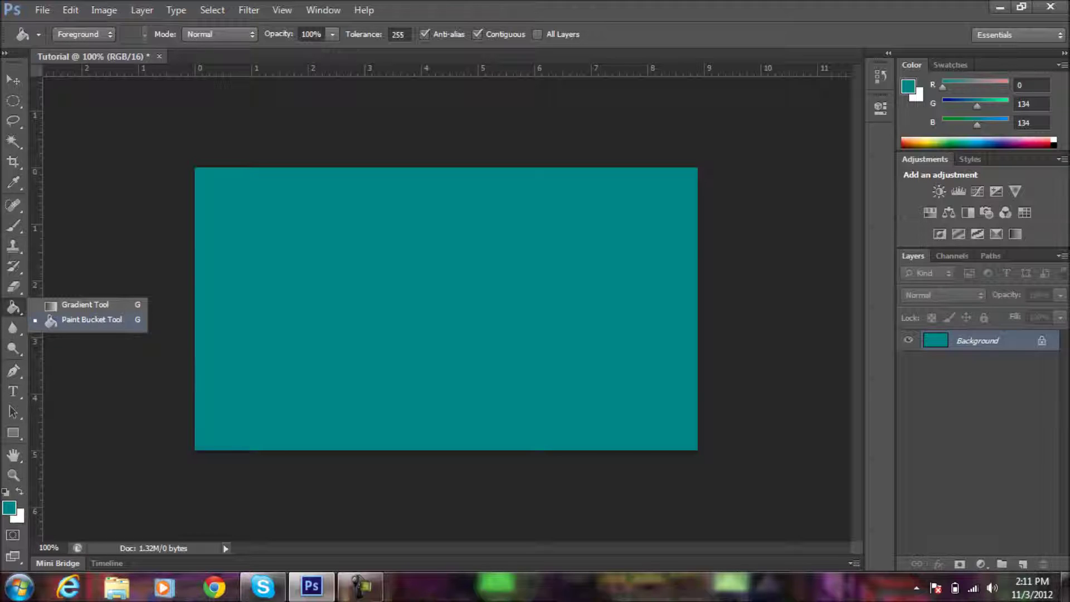
{"action": "left_click", "coordinate": [92, 320]}
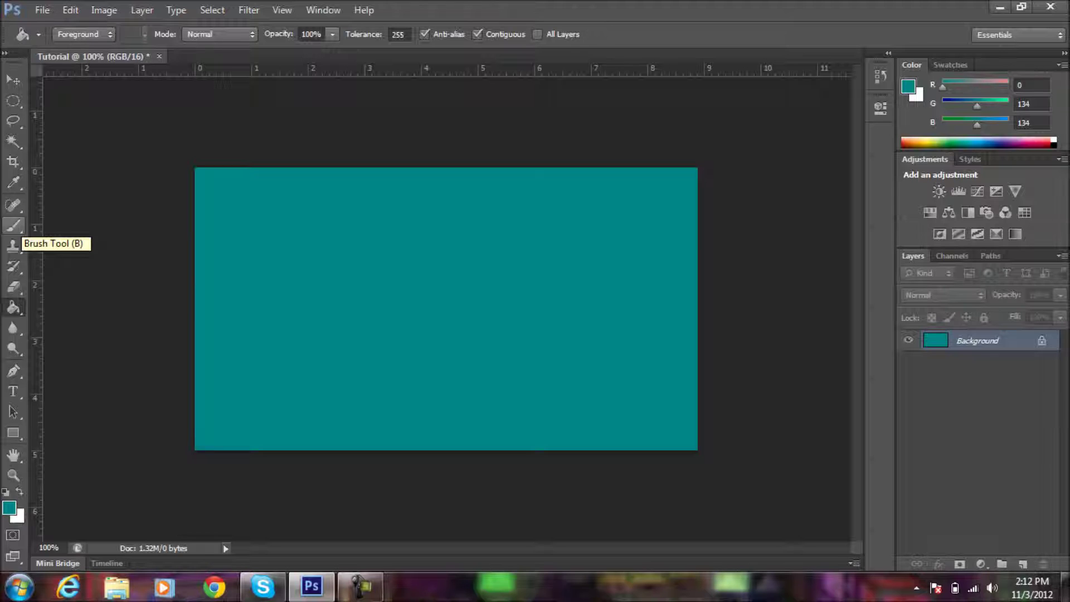
With the Brush tool, set the foreground color to R 0, G 0, B 134 and try a 13 px stroke on the canvas, undoing it
{"action": "left_click", "coordinate": [13, 225]}
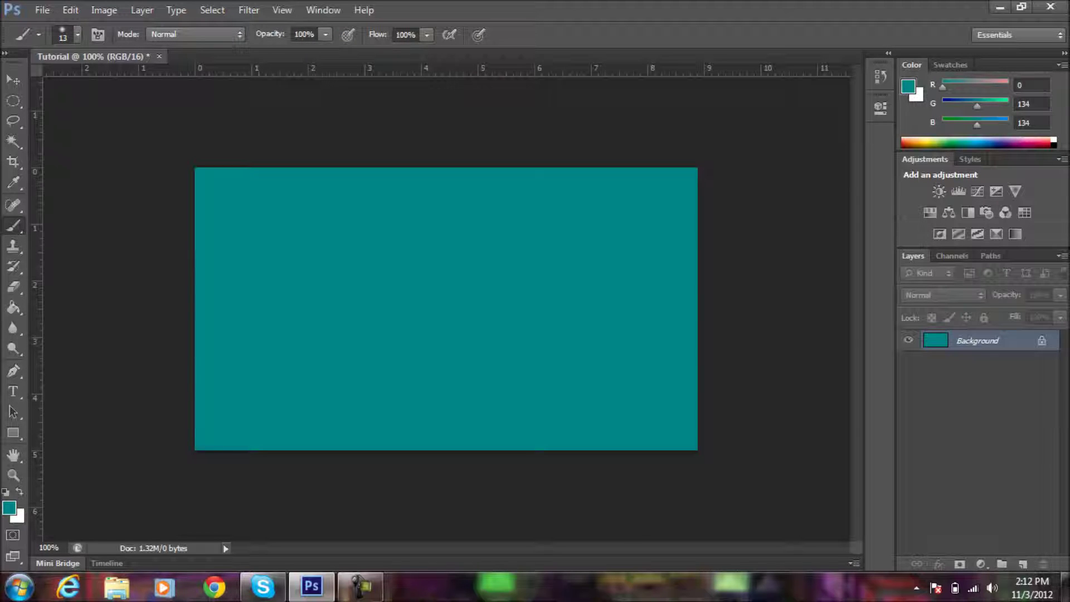
{"action": "left_click_drag", "start_coordinate": [977, 106], "coordinate": [942, 106]}
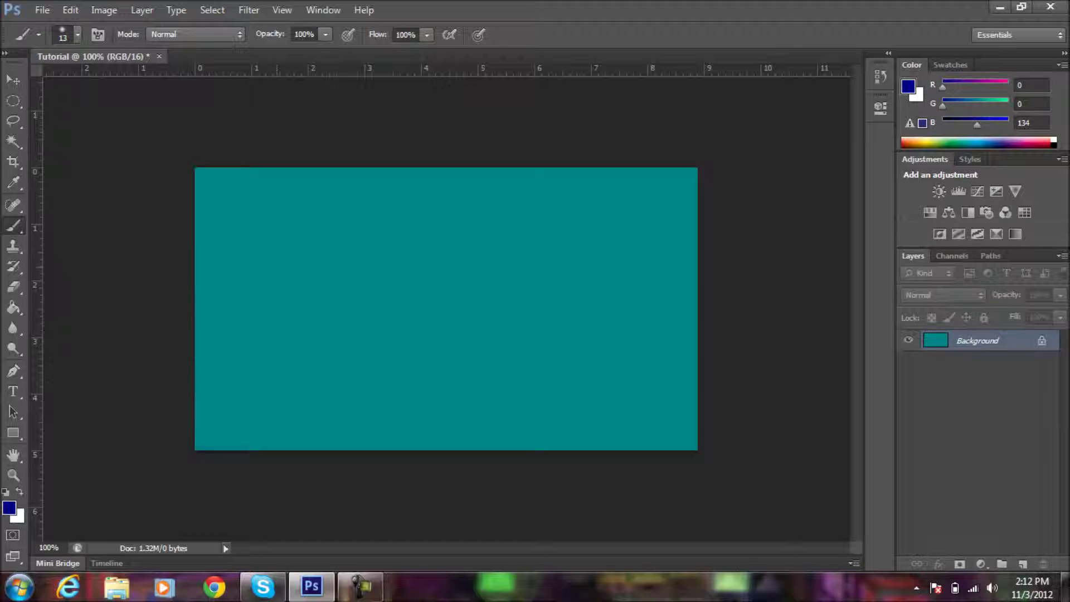
{"action": "mouse_move", "coordinate": [212, 259]}
{"action": "left_mouse_down"}
{"action": "mouse_move", "coordinate": [279, 195]}
{"action": "mouse_move", "coordinate": [275, 184]}
{"action": "left_mouse_up"}
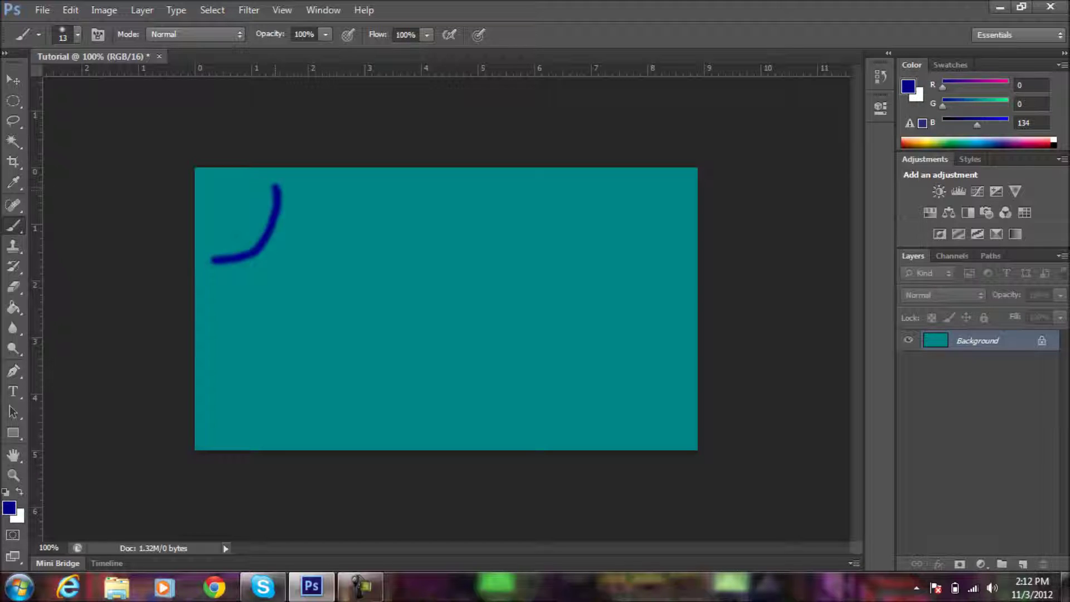
{"action": "key", "text": "ctrl+z"}
{"action": "left_click", "coordinate": [78, 34]}
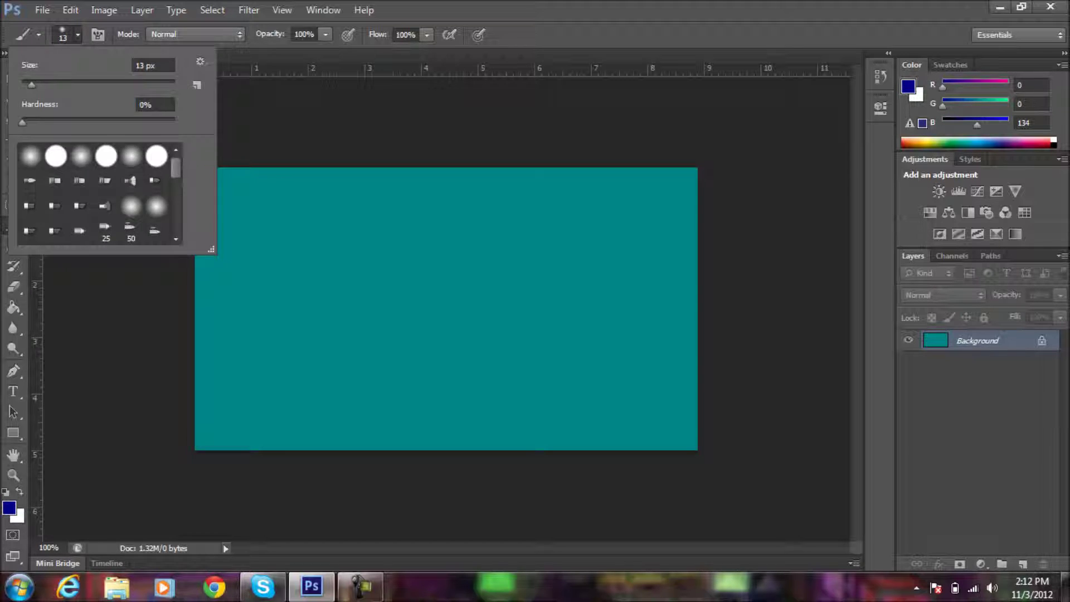
{"action": "left_click", "coordinate": [78, 34]}
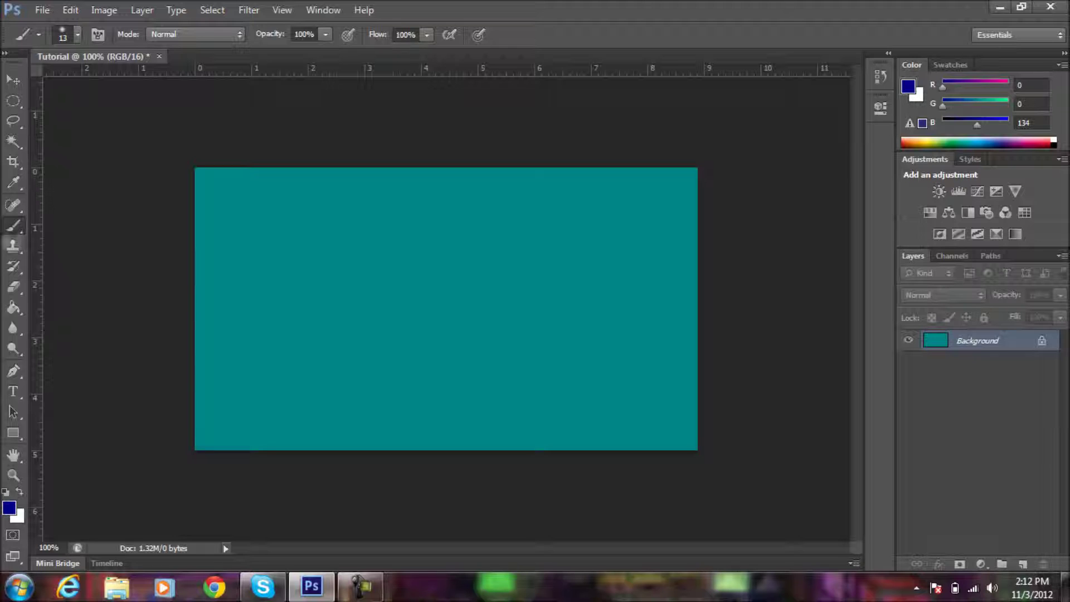
Set the brush size to 100 px and try a soft stroke on the canvas, undoing it
{"action": "left_click", "coordinate": [13, 246]}
{"action": "left_click", "coordinate": [12, 307]}
{"action": "left_click", "coordinate": [13, 226]}
{"action": "left_click", "coordinate": [77, 34]}
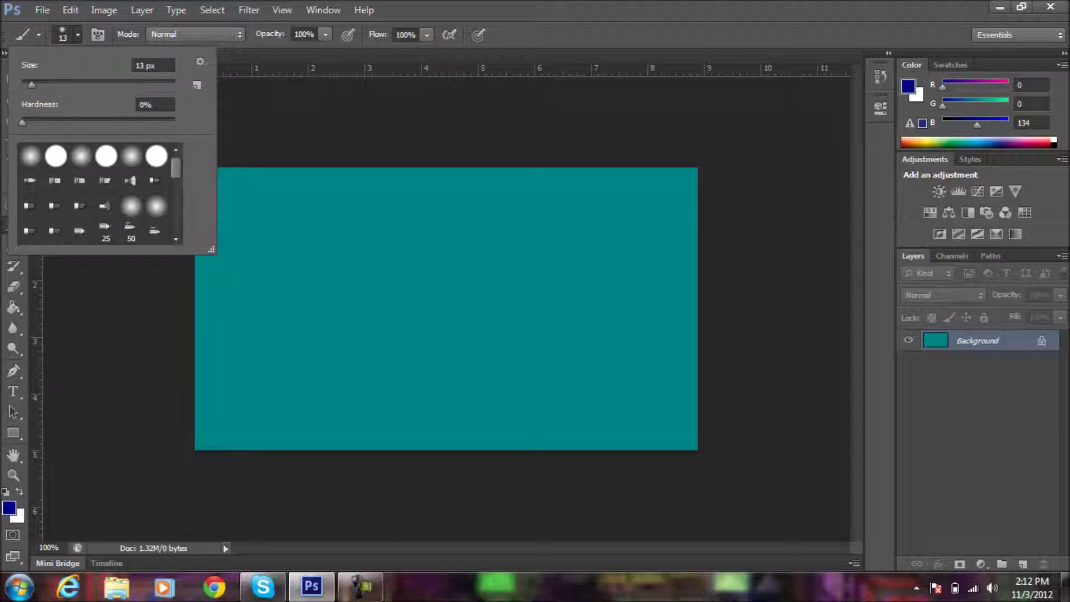
{"action": "left_click_drag", "start_coordinate": [31, 85], "coordinate": [98, 85]}
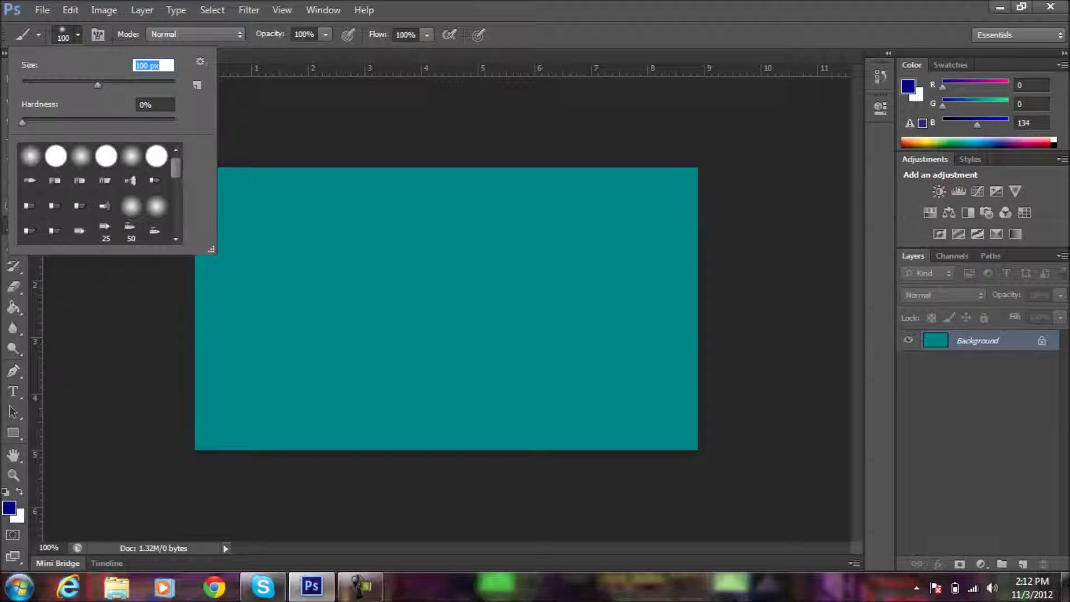
{"action": "mouse_move", "coordinate": [197, 306]}
{"action": "left_mouse_down"}
{"action": "mouse_move", "coordinate": [345, 304]}
{"action": "mouse_move", "coordinate": [532, 262]}
{"action": "mouse_move", "coordinate": [503, 220]}
{"action": "mouse_move", "coordinate": [390, 202]}
{"action": "mouse_move", "coordinate": [318, 245]}
{"action": "left_mouse_up"}
{"action": "key", "text": "ctrl+z"}
Try the hard round and soft round brushes at 100 px with a test stroke each, undoing both strokes
{"action": "left_click", "coordinate": [77, 35]}
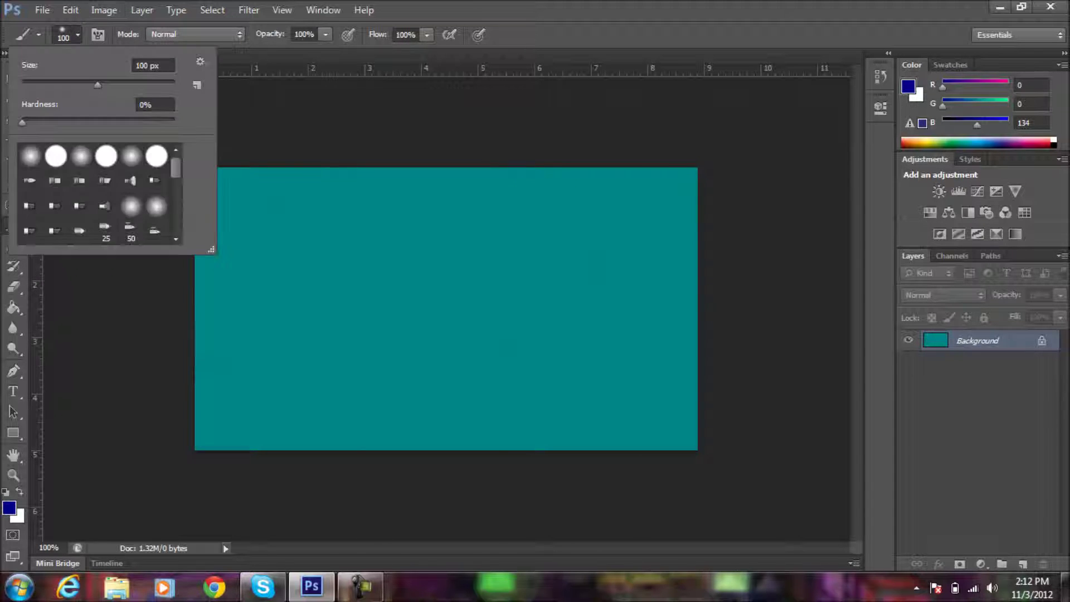
{"action": "scroll", "coordinate": [97, 195], "scroll_direction": "down", "scroll_amount": 3}
{"action": "scroll", "coordinate": [98, 195], "scroll_direction": "up", "scroll_amount": 3}
{"action": "left_click", "coordinate": [56, 156]}
{"action": "left_click_drag", "start_coordinate": [280, 263], "coordinate": [514, 264]}
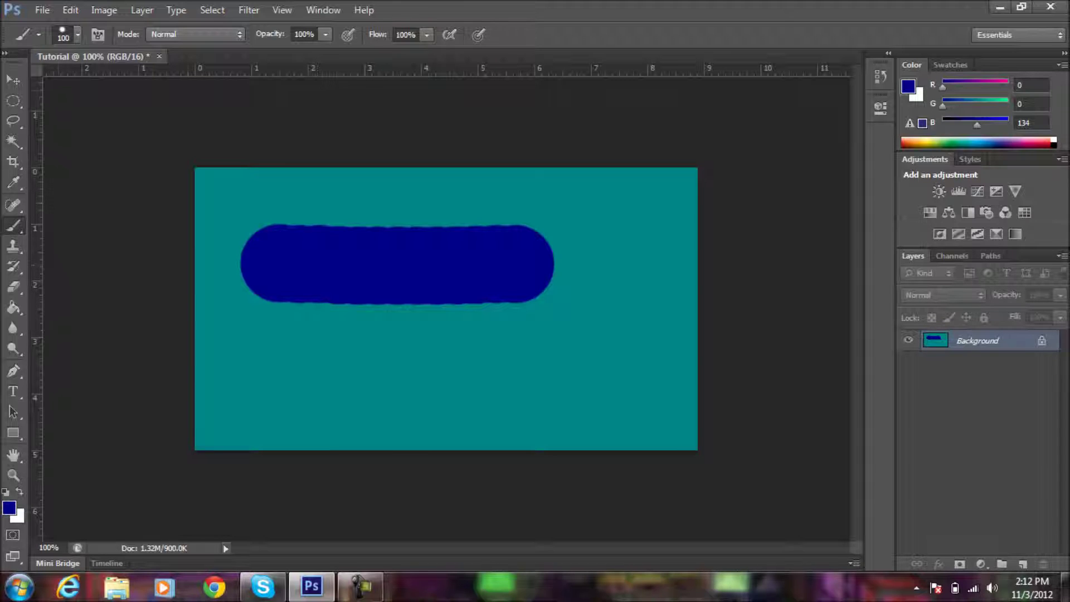
{"action": "key", "text": "ctrl+z"}
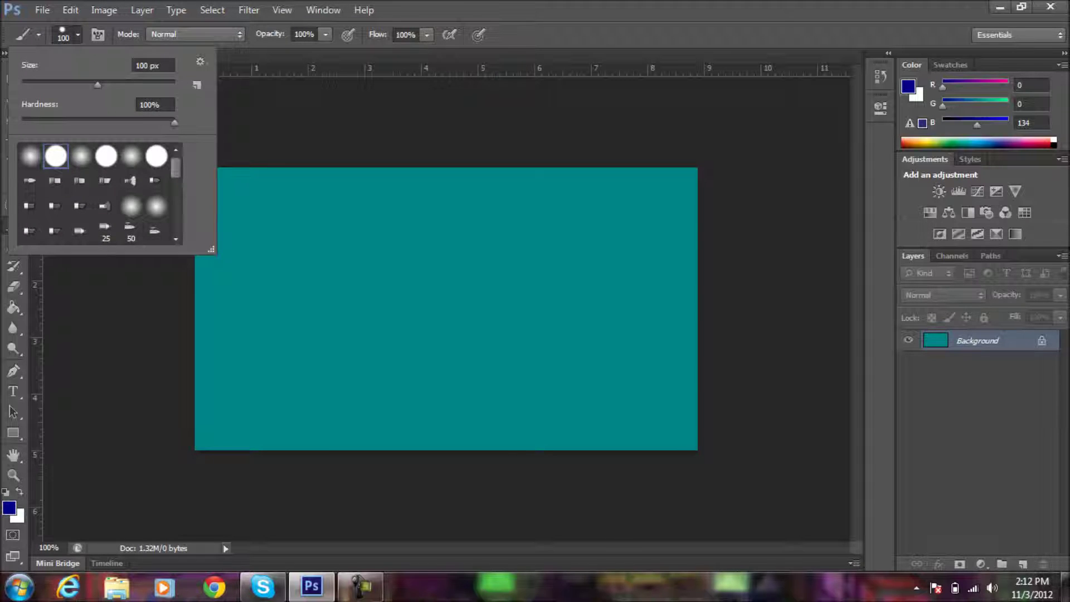
{"action": "mouse_move", "coordinate": [276, 257]}
{"action": "left_mouse_down"}
{"action": "mouse_move", "coordinate": [499, 223]}
{"action": "mouse_move", "coordinate": [401, 370]}
{"action": "left_mouse_up"}
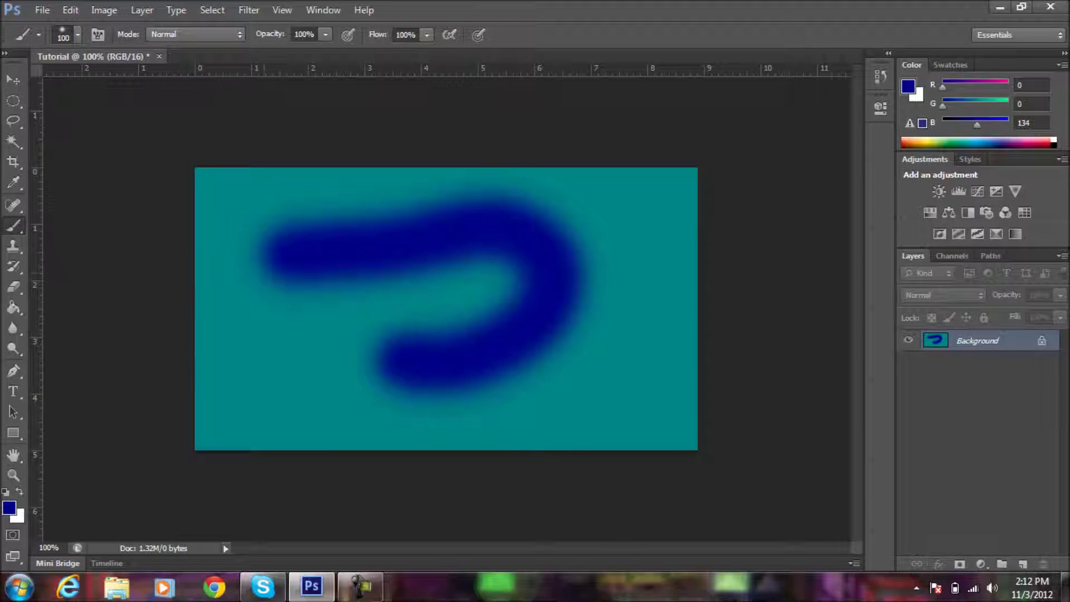
{"action": "key", "text": "ctrl+z"}
Try a 100 px bristle brush with swirling test strokes across the canvas, undoing each stroke
{"action": "left_click", "coordinate": [78, 35]}
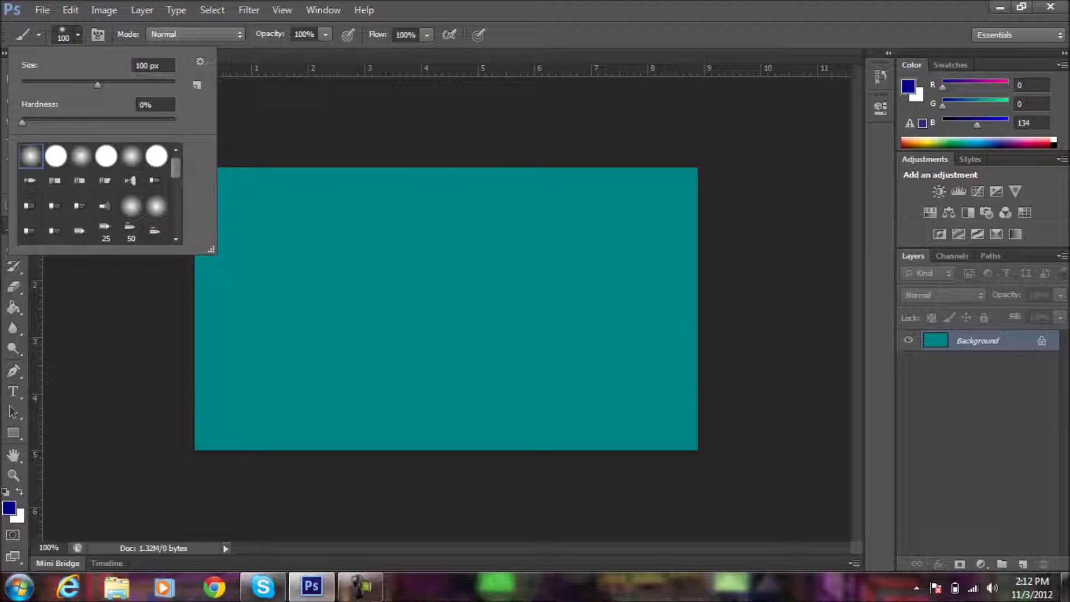
{"action": "mouse_move", "coordinate": [276, 341]}
{"action": "left_mouse_down"}
{"action": "mouse_move", "coordinate": [361, 281]}
{"action": "mouse_move", "coordinate": [360, 267]}
{"action": "left_mouse_up"}
{"action": "key", "text": "ctrl+z"}
{"action": "mouse_move", "coordinate": [214, 334]}
{"action": "left_mouse_down"}
{"action": "mouse_move", "coordinate": [345, 262]}
{"action": "mouse_move", "coordinate": [423, 184]}
{"action": "mouse_move", "coordinate": [390, 418]}
{"action": "mouse_move", "coordinate": [346, 334]}
{"action": "left_mouse_up"}
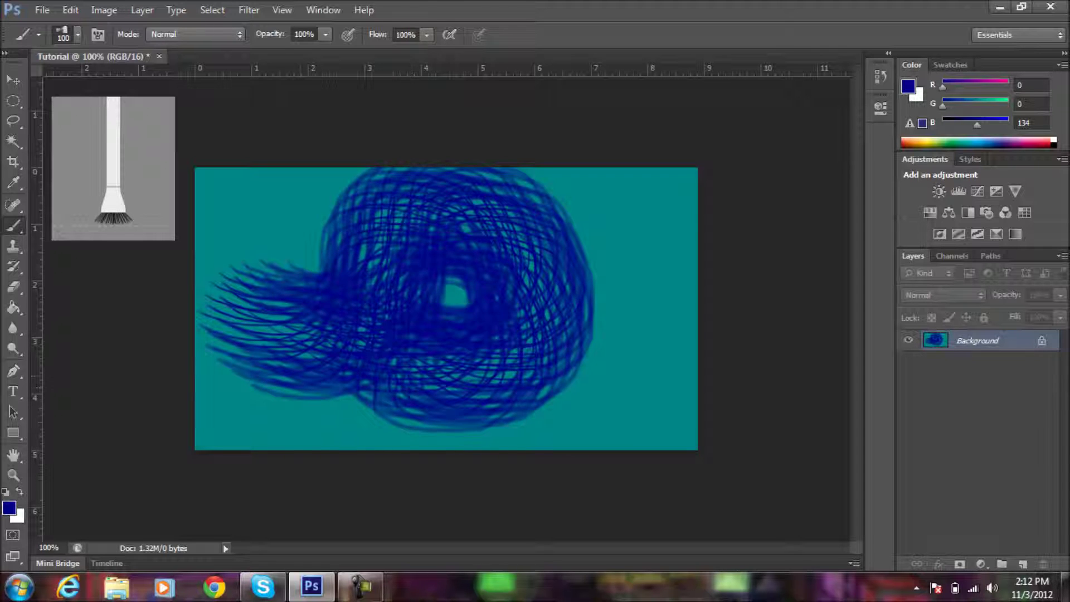
{"action": "key", "text": "ctrl+z"}
{"action": "mouse_move", "coordinate": [195, 401]}
{"action": "left_mouse_down"}
{"action": "mouse_move", "coordinate": [696, 385]}
{"action": "mouse_move", "coordinate": [535, 424]}
{"action": "mouse_move", "coordinate": [501, 195]}
{"action": "mouse_move", "coordinate": [463, 229]}
{"action": "left_mouse_up"}
{"action": "key", "text": "ctrl+z"}
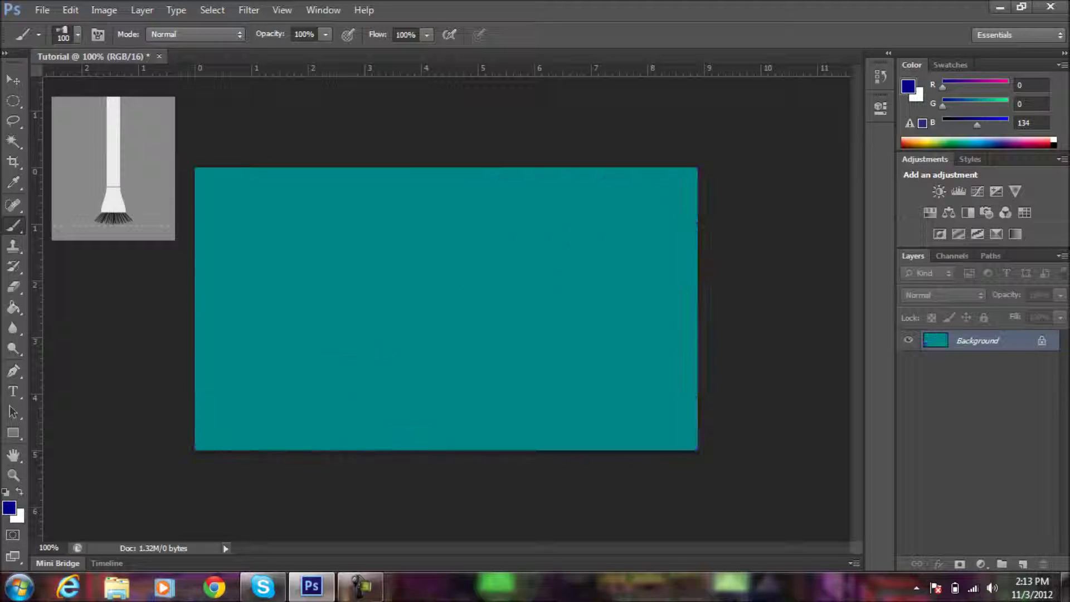
Choose the 74 px maple leaf brush and try scattering leaves over the canvas, undoing the strokes
{"action": "left_click", "coordinate": [77, 35]}
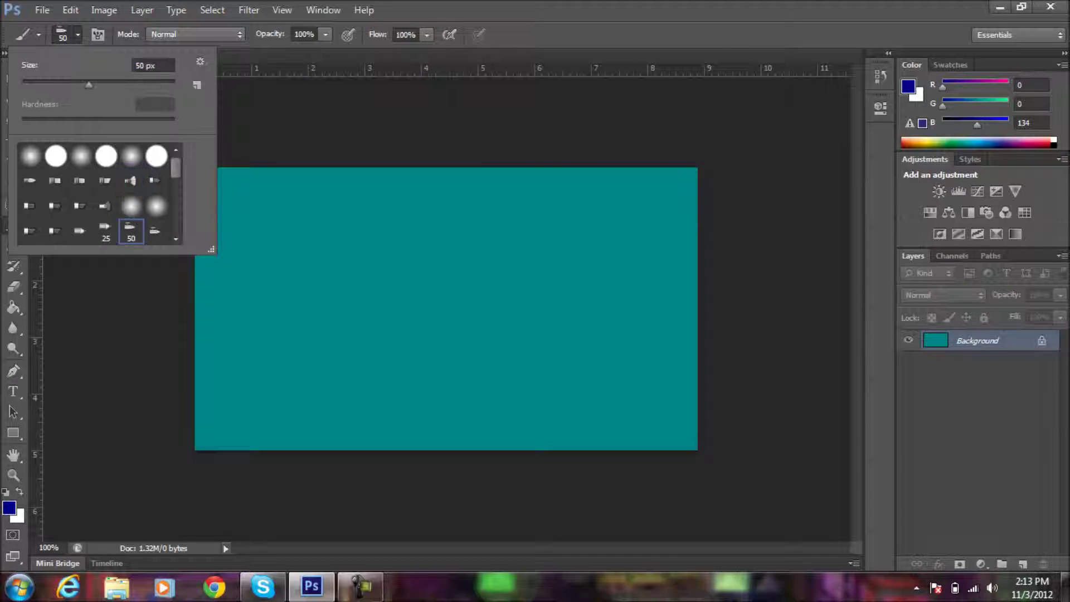
{"action": "scroll", "coordinate": [97, 195], "scroll_direction": "down", "scroll_amount": 10}
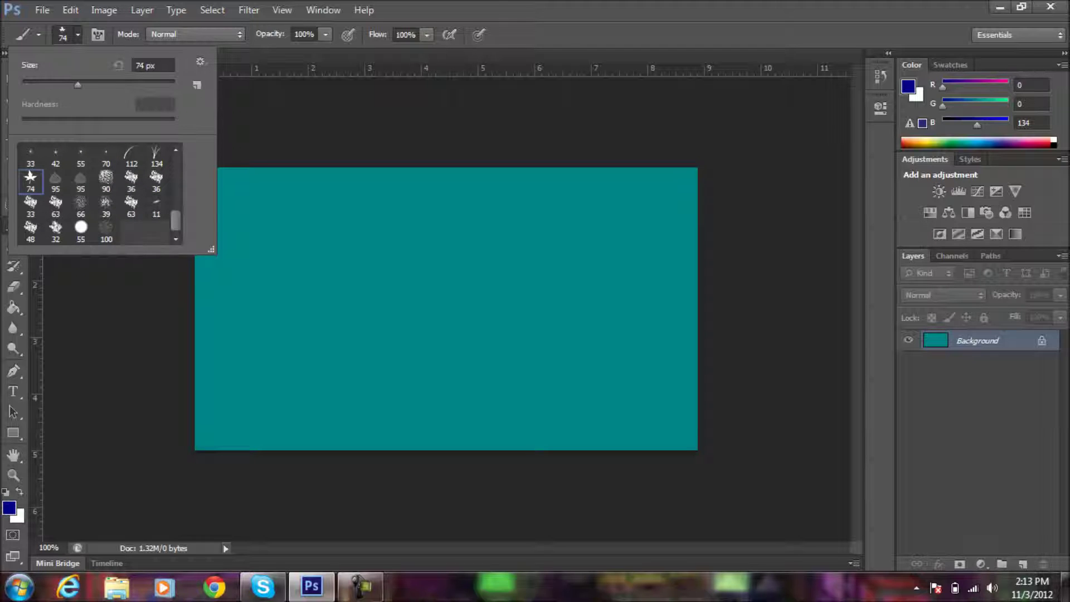
{"action": "left_click_drag", "start_coordinate": [234, 332], "coordinate": [336, 335]}
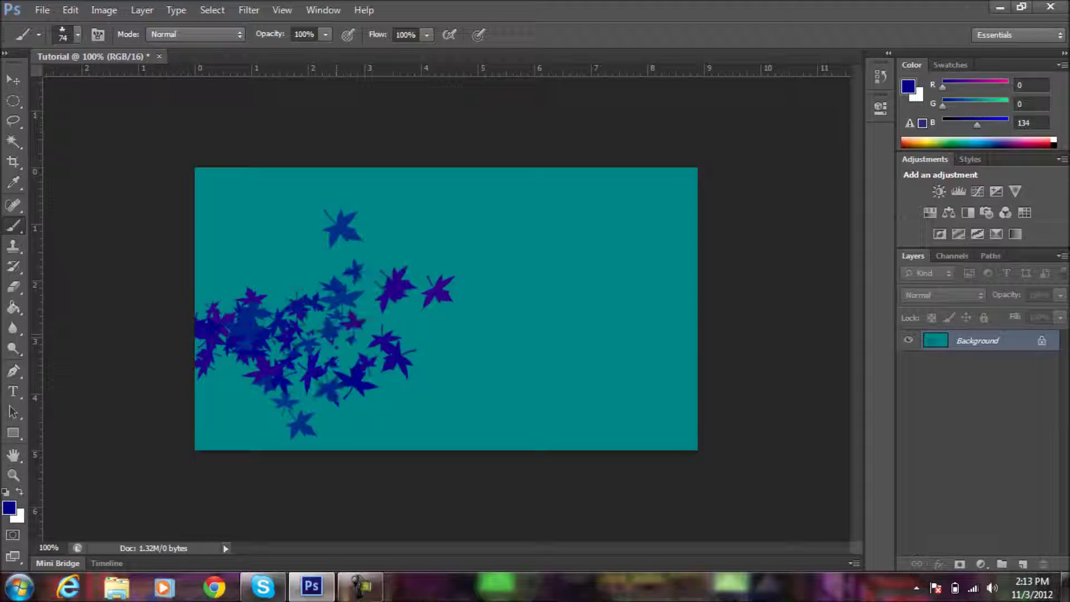
{"action": "key", "text": "ctrl+z"}
{"action": "mouse_move", "coordinate": [646, 245]}
{"action": "left_mouse_down"}
{"action": "mouse_move", "coordinate": [479, 312]}
{"action": "mouse_move", "coordinate": [356, 335]}
{"action": "mouse_move", "coordinate": [223, 312]}
{"action": "left_mouse_up"}
{"action": "mouse_move", "coordinate": [251, 245]}
{"action": "left_mouse_down"}
{"action": "mouse_move", "coordinate": [479, 312]}
{"action": "mouse_move", "coordinate": [618, 385]}
{"action": "mouse_move", "coordinate": [334, 334]}
{"action": "mouse_move", "coordinate": [239, 407]}
{"action": "left_mouse_up"}
{"action": "key", "text": "ctrl+z"}
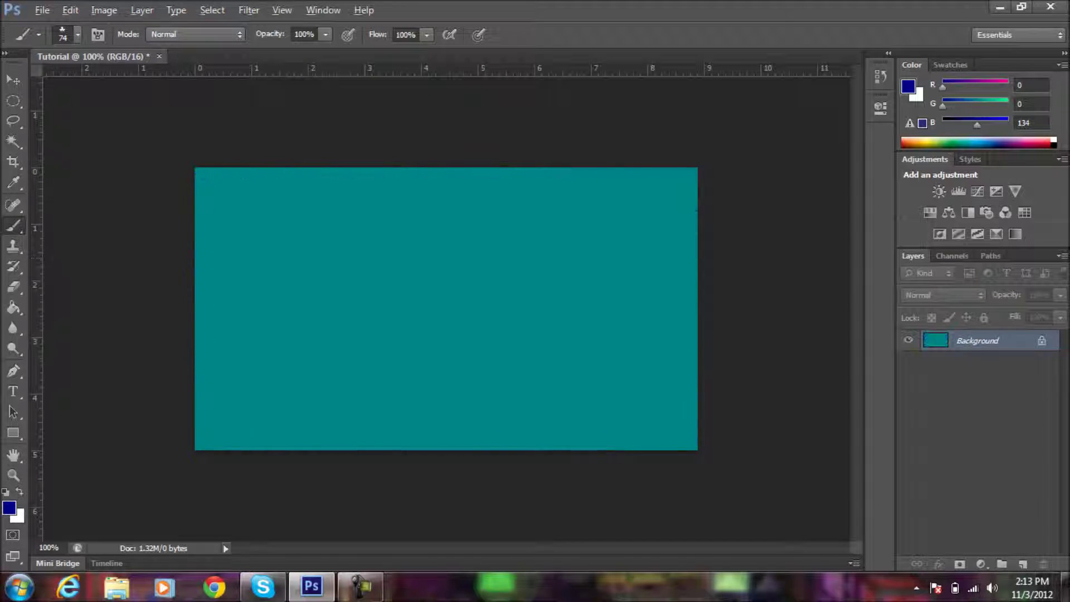
Stamp a trail of leaves with the 95 px leaf brush, and cover the canvas with scattered maple leaves
{"action": "left_click", "coordinate": [77, 35]}
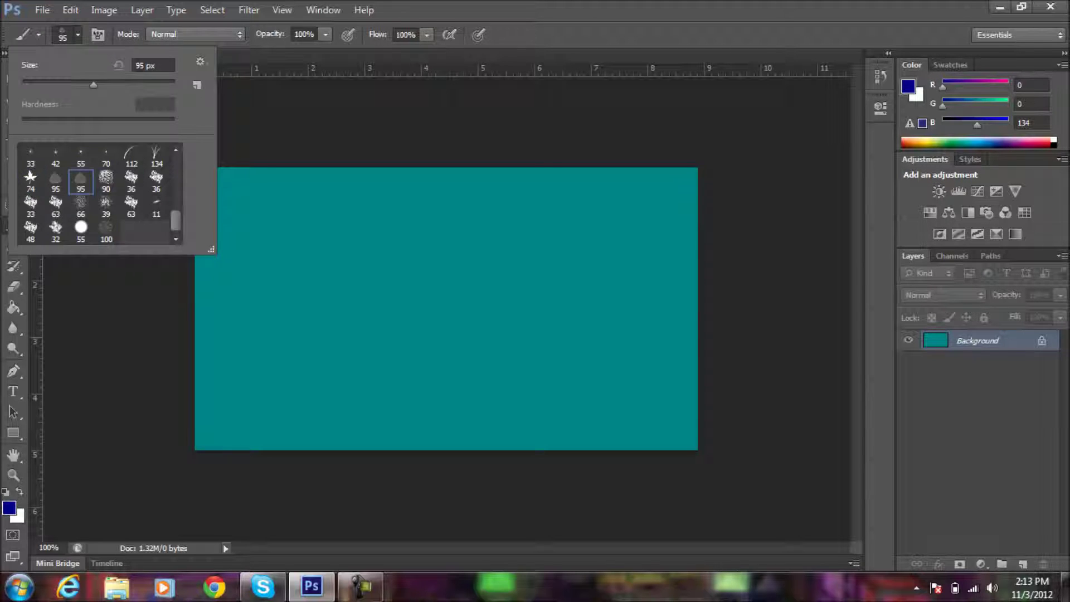
{"action": "mouse_move", "coordinate": [284, 328]}
{"action": "left_mouse_down"}
{"action": "mouse_move", "coordinate": [495, 271]}
{"action": "mouse_move", "coordinate": [604, 272]}
{"action": "mouse_move", "coordinate": [665, 421]}
{"action": "mouse_move", "coordinate": [499, 440]}
{"action": "mouse_move", "coordinate": [327, 434]}
{"action": "mouse_move", "coordinate": [209, 371]}
{"action": "mouse_move", "coordinate": [215, 248]}
{"action": "left_mouse_up"}
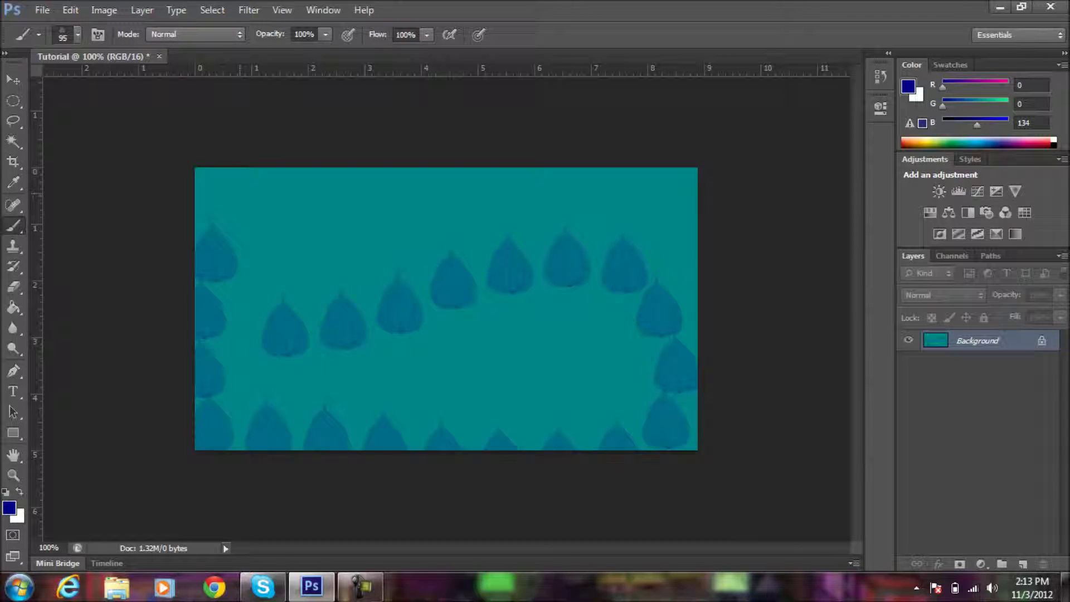
{"action": "left_click", "coordinate": [78, 35]}
{"action": "mouse_move", "coordinate": [289, 301]}
{"action": "left_mouse_down"}
{"action": "mouse_move", "coordinate": [390, 318]}
{"action": "mouse_move", "coordinate": [641, 234]}
{"action": "mouse_move", "coordinate": [446, 390]}
{"action": "mouse_move", "coordinate": [239, 417]}
{"action": "left_mouse_up"}
{"action": "mouse_move", "coordinate": [407, 362]}
{"action": "left_mouse_down"}
{"action": "mouse_move", "coordinate": [267, 234]}
{"action": "mouse_move", "coordinate": [641, 223]}
{"action": "mouse_move", "coordinate": [445, 434]}
{"action": "mouse_move", "coordinate": [234, 190]}
{"action": "mouse_move", "coordinate": [257, 285]}
{"action": "mouse_move", "coordinate": [501, 300]}
{"action": "mouse_move", "coordinate": [580, 317]}
{"action": "mouse_move", "coordinate": [423, 412]}
{"action": "mouse_move", "coordinate": [507, 262]}
{"action": "mouse_move", "coordinate": [456, 215]}
{"action": "left_mouse_up"}
Choose the 112 px grass brush and set the foreground color to R 0, G 255, B 56
{"action": "left_click", "coordinate": [78, 35]}
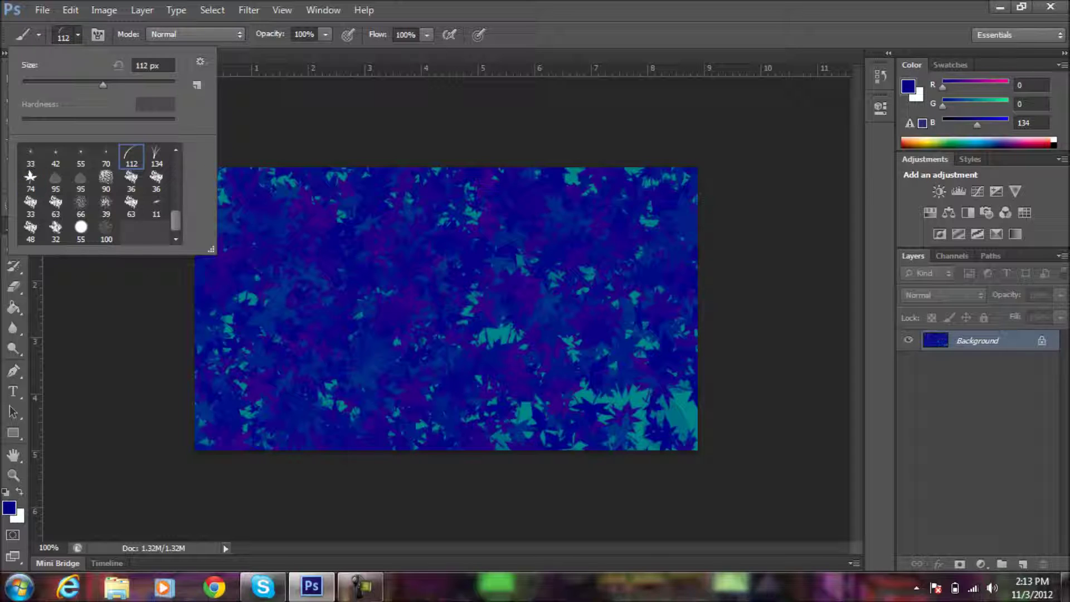
{"action": "left_click_drag", "start_coordinate": [946, 139], "coordinate": [952, 145]}
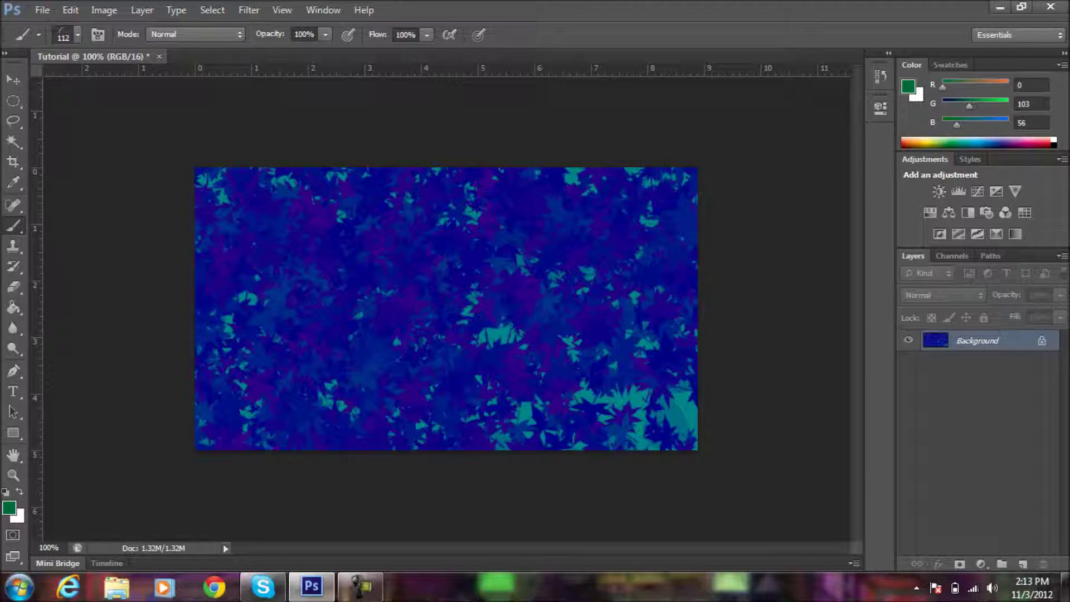
{"action": "left_click_drag", "start_coordinate": [969, 106], "coordinate": [1009, 106]}
Paint dense layers of green grass across the full width of the canvas, filling its lower half and a little above
{"action": "mouse_move", "coordinate": [198, 423]}
{"action": "left_mouse_down"}
{"action": "mouse_move", "coordinate": [694, 412]}
{"action": "mouse_move", "coordinate": [198, 418]}
{"action": "mouse_move", "coordinate": [668, 413]}
{"action": "mouse_move", "coordinate": [201, 418]}
{"action": "mouse_move", "coordinate": [363, 429]}
{"action": "mouse_move", "coordinate": [685, 390]}
{"action": "mouse_move", "coordinate": [267, 423]}
{"action": "mouse_move", "coordinate": [490, 390]}
{"action": "mouse_move", "coordinate": [691, 379]}
{"action": "mouse_move", "coordinate": [197, 402]}
{"action": "mouse_move", "coordinate": [451, 357]}
{"action": "mouse_move", "coordinate": [691, 390]}
{"action": "mouse_move", "coordinate": [568, 436]}
{"action": "left_mouse_up"}
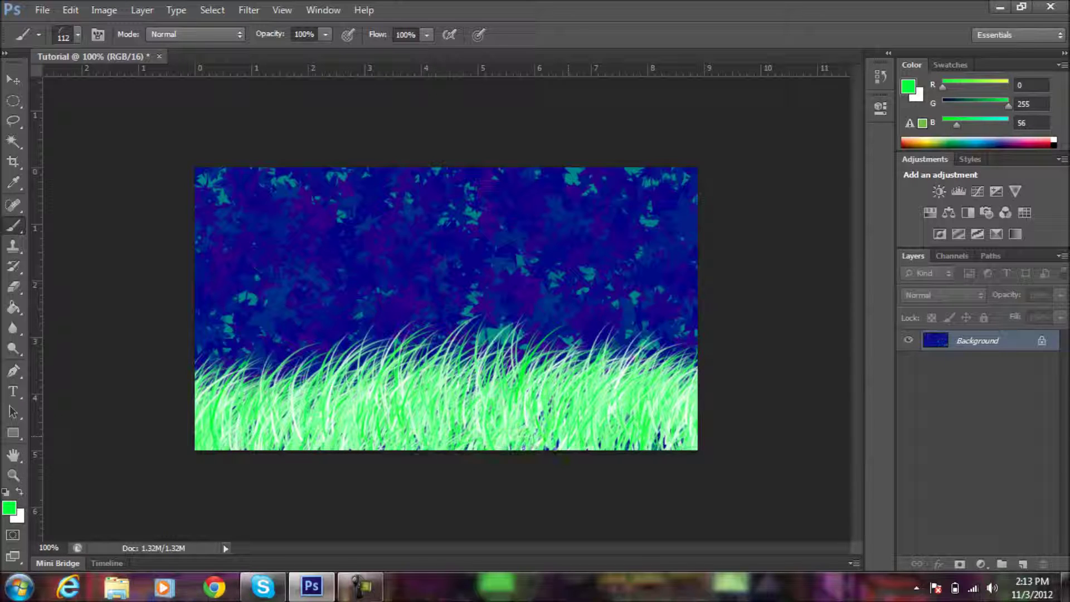
{"action": "mouse_move", "coordinate": [200, 390]}
{"action": "left_mouse_down"}
{"action": "mouse_move", "coordinate": [301, 368]}
{"action": "mouse_move", "coordinate": [691, 368]}
{"action": "left_mouse_up"}
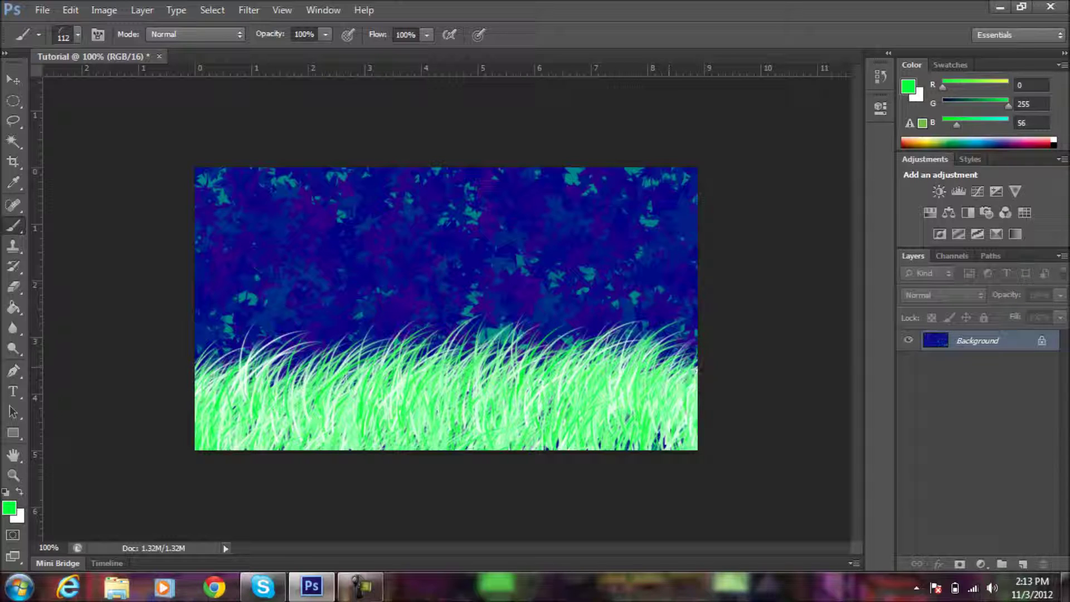
{"action": "left_click_drag", "start_coordinate": [731, 409], "coordinate": [576, 454]}
{"action": "mouse_move", "coordinate": [201, 401]}
{"action": "left_mouse_down"}
{"action": "mouse_move", "coordinate": [312, 351]}
{"action": "mouse_move", "coordinate": [694, 329]}
{"action": "mouse_move", "coordinate": [246, 323]}
{"action": "mouse_move", "coordinate": [215, 337]}
{"action": "mouse_move", "coordinate": [259, 323]}
{"action": "mouse_move", "coordinate": [668, 312]}
{"action": "mouse_move", "coordinate": [696, 300]}
{"action": "mouse_move", "coordinate": [384, 351]}
{"action": "mouse_move", "coordinate": [262, 357]}
{"action": "mouse_move", "coordinate": [295, 356]}
{"action": "mouse_move", "coordinate": [211, 312]}
{"action": "mouse_move", "coordinate": [226, 334]}
{"action": "mouse_move", "coordinate": [276, 340]}
{"action": "mouse_move", "coordinate": [208, 314]}
{"action": "left_mouse_up"}
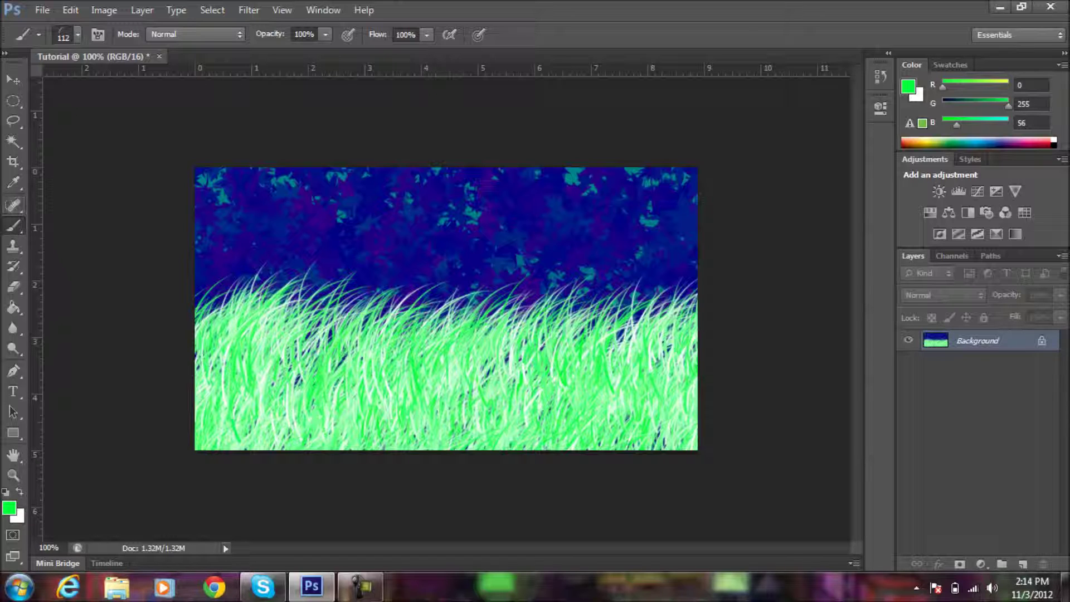
{"action": "left_click", "coordinate": [77, 35]}
{"action": "mouse_move", "coordinate": [227, 388]}
{"action": "left_mouse_down"}
{"action": "mouse_move", "coordinate": [627, 376]}
{"action": "mouse_move", "coordinate": [632, 366]}
{"action": "mouse_move", "coordinate": [254, 362]}
{"action": "mouse_move", "coordinate": [705, 313]}
{"action": "mouse_move", "coordinate": [463, 339]}
{"action": "mouse_move", "coordinate": [337, 338]}
{"action": "left_mouse_up"}
{"action": "mouse_move", "coordinate": [206, 334]}
{"action": "left_mouse_down"}
{"action": "mouse_move", "coordinate": [340, 290]}
{"action": "mouse_move", "coordinate": [596, 262]}
{"action": "mouse_move", "coordinate": [682, 296]}
{"action": "mouse_move", "coordinate": [552, 323]}
{"action": "mouse_move", "coordinate": [314, 348]}
{"action": "mouse_move", "coordinate": [260, 341]}
{"action": "left_mouse_up"}
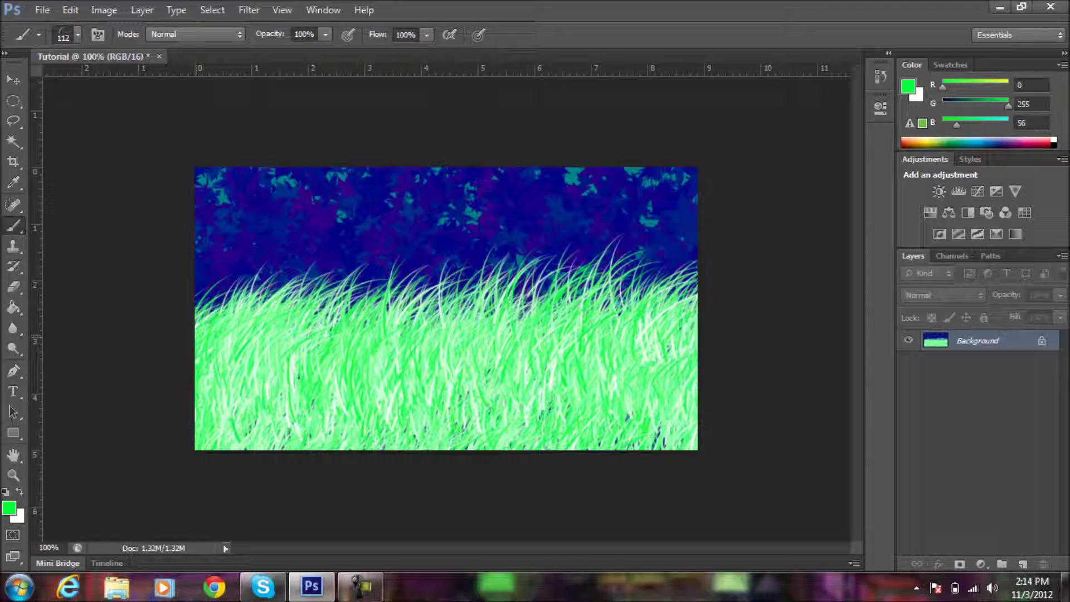